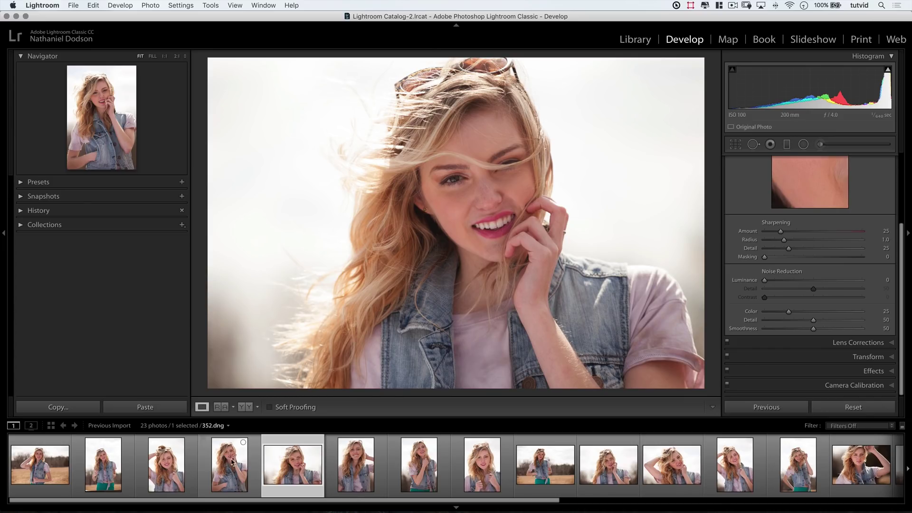
Open photo 378.dng and inspect the face at 1:1 magnification.
left_click(491, 470)
left_click(443, 182)
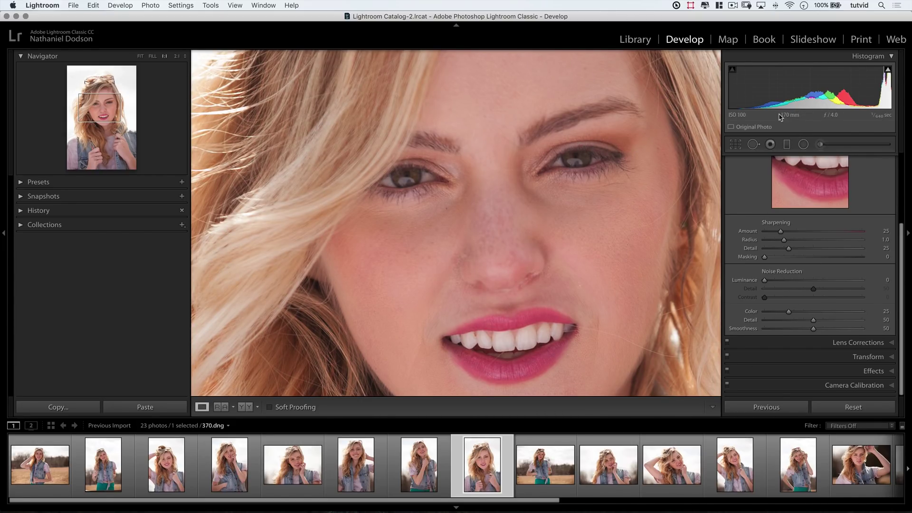
left_click(429, 274)
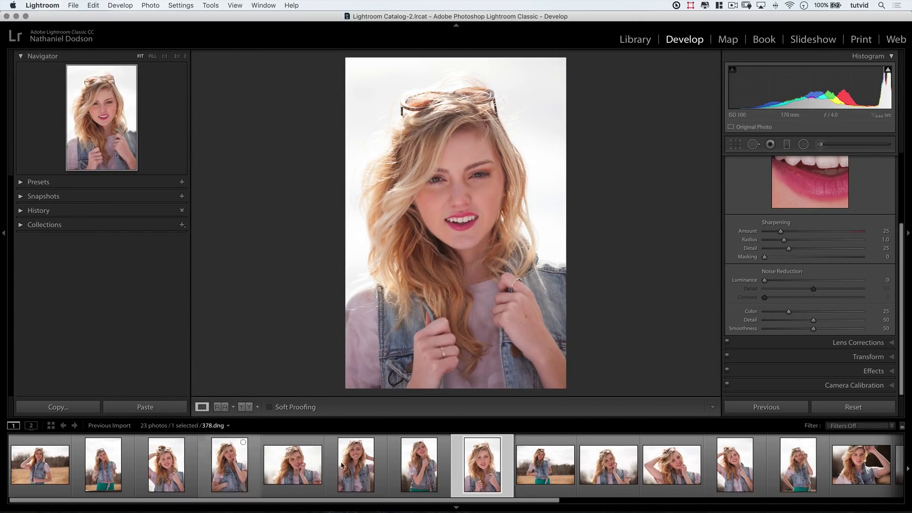
Create a virtual copy of photo 332.dng.
left_click(356, 465)
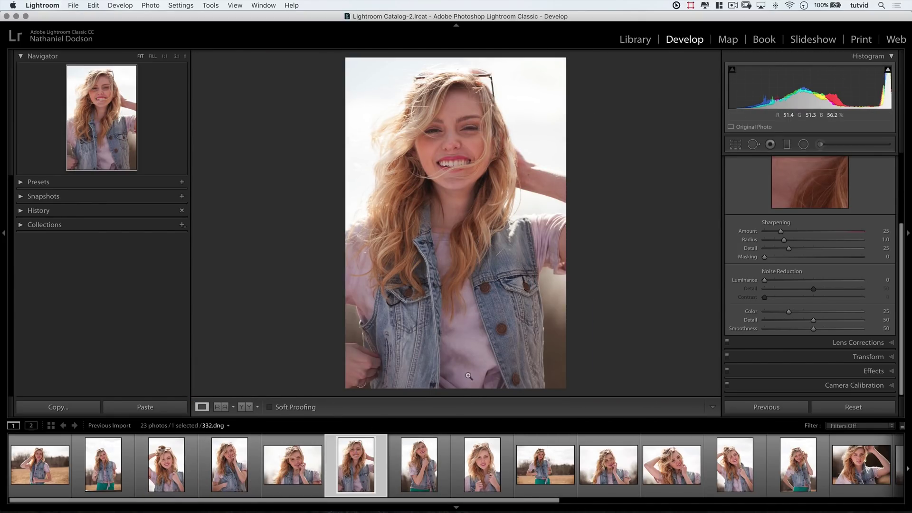
scroll(602, 473, "right", 5)
scroll(626, 476, "left", 5)
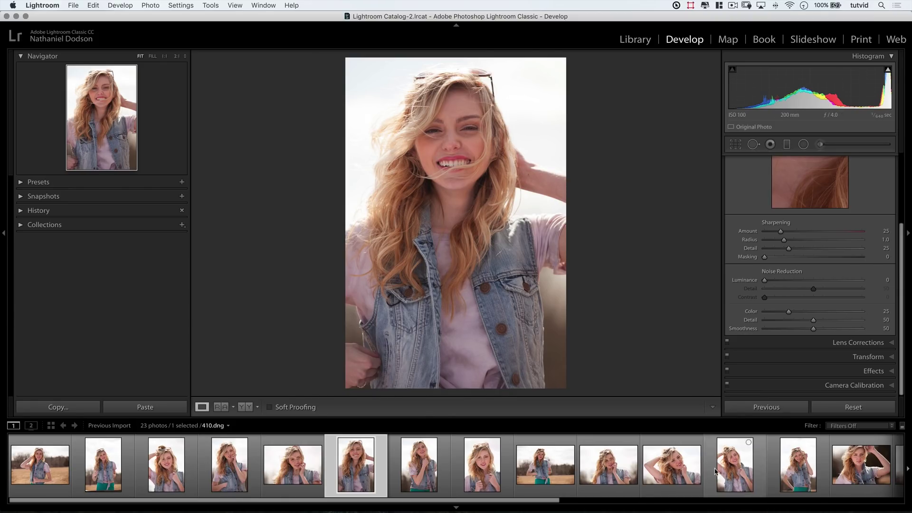
right_click(358, 455)
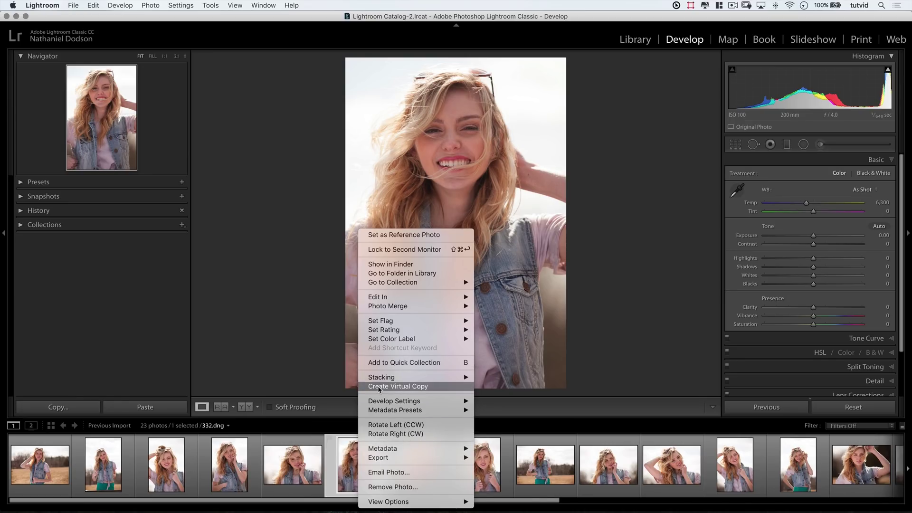
left_click(440, 388)
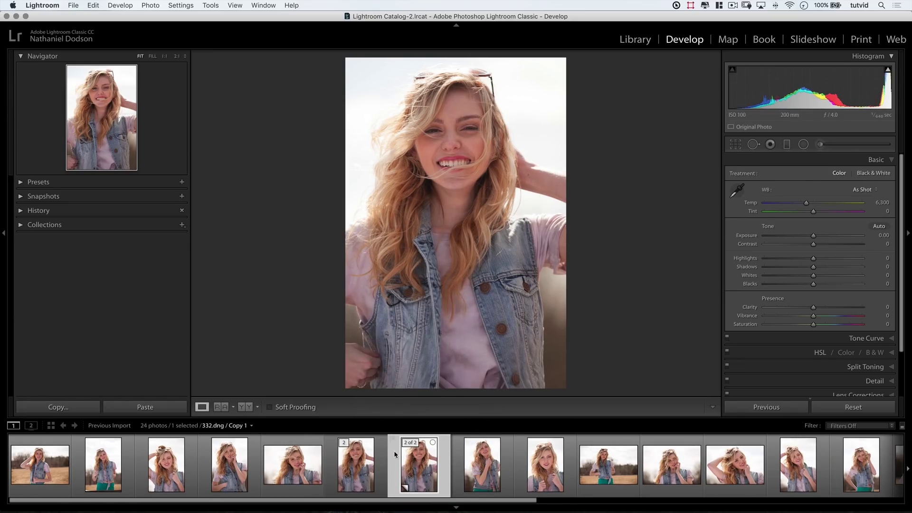
left_click(357, 465)
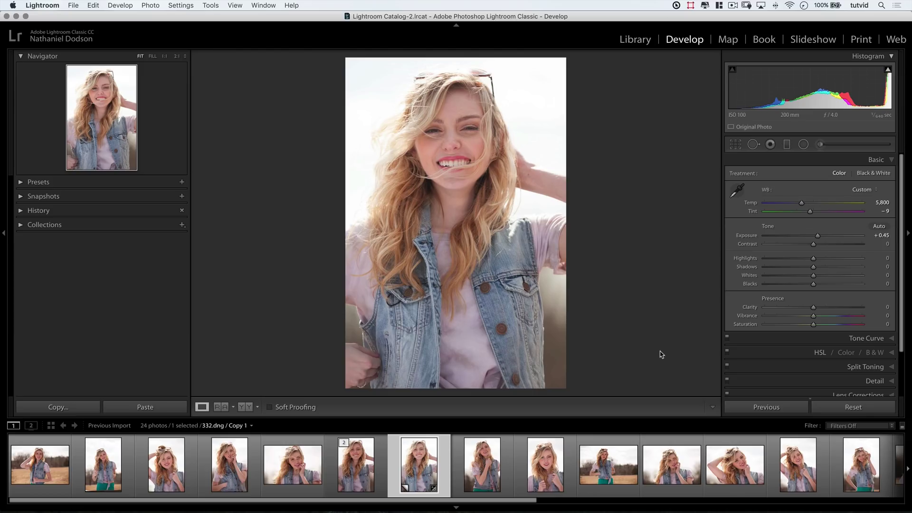
Set Contrast to +40, Highlights +10, Shadows +29, Whites +26, Blacks -16, Clarity +15 and Vibrance -11.
left_click_drag(815, 245, 835, 248)
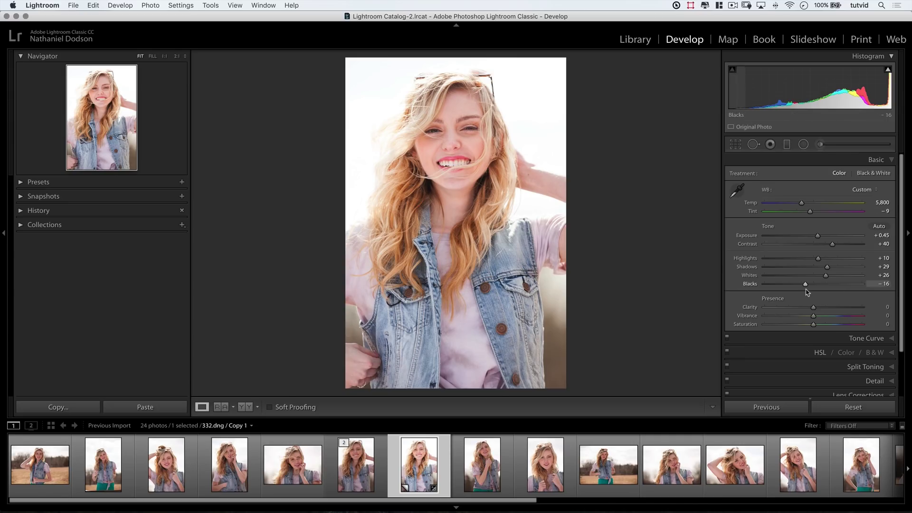
left_click_drag(813, 307, 823, 310)
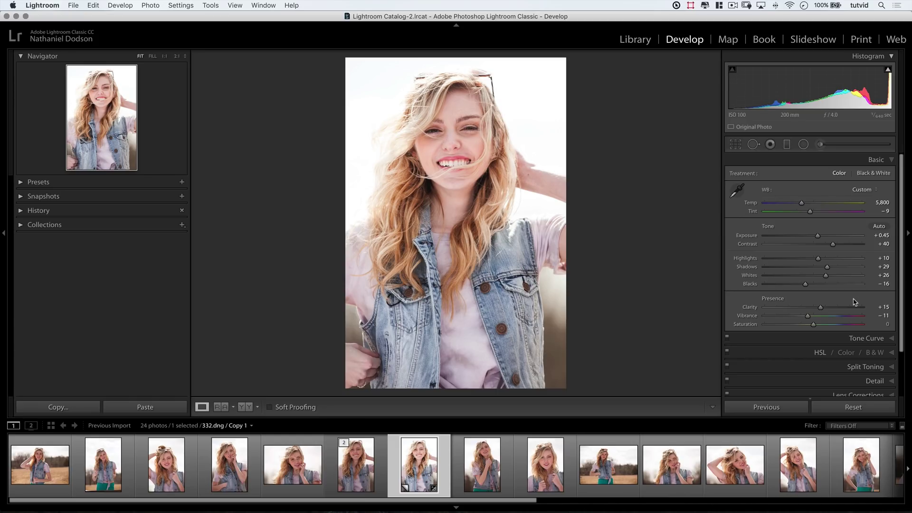
Shape the RGB point curve into an S by raising the highlights slightly and pulling down the shadows.
left_click(877, 160)
left_click(858, 179)
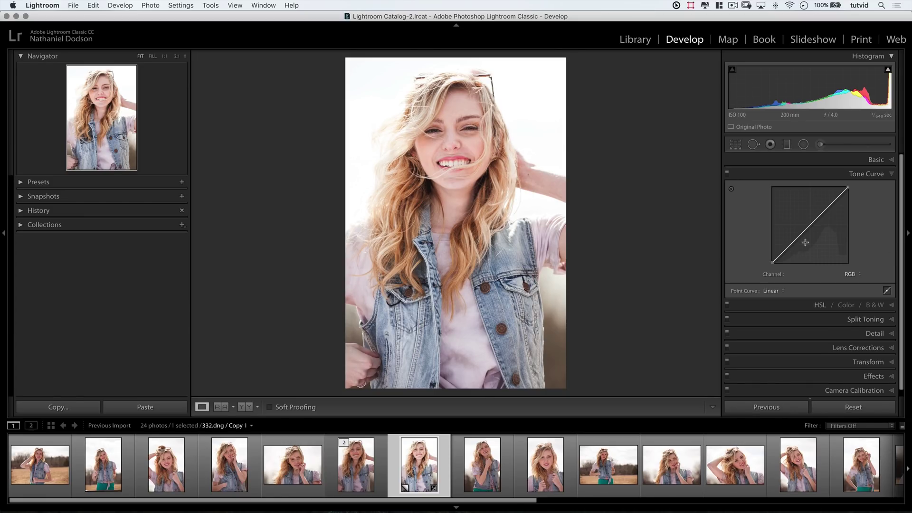
left_click(825, 209)
left_click_drag(826, 208, 828, 207)
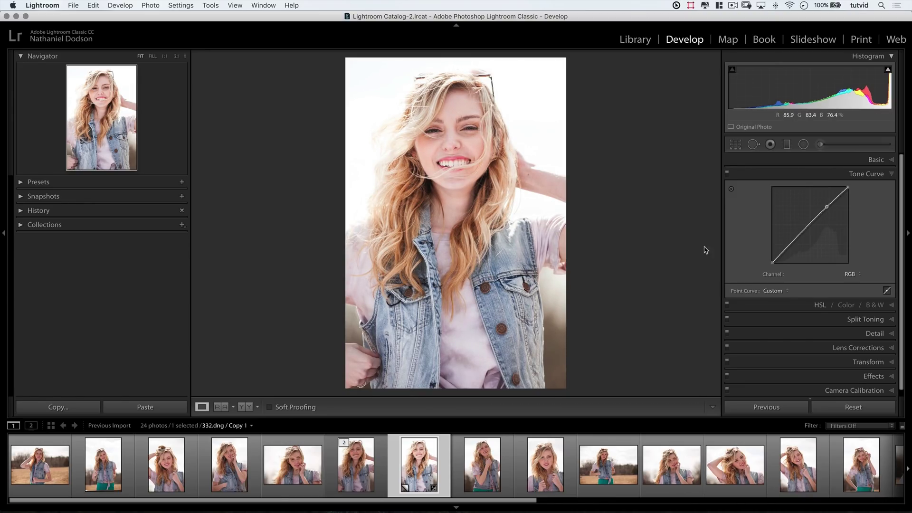
left_click_drag(795, 240, 793, 250)
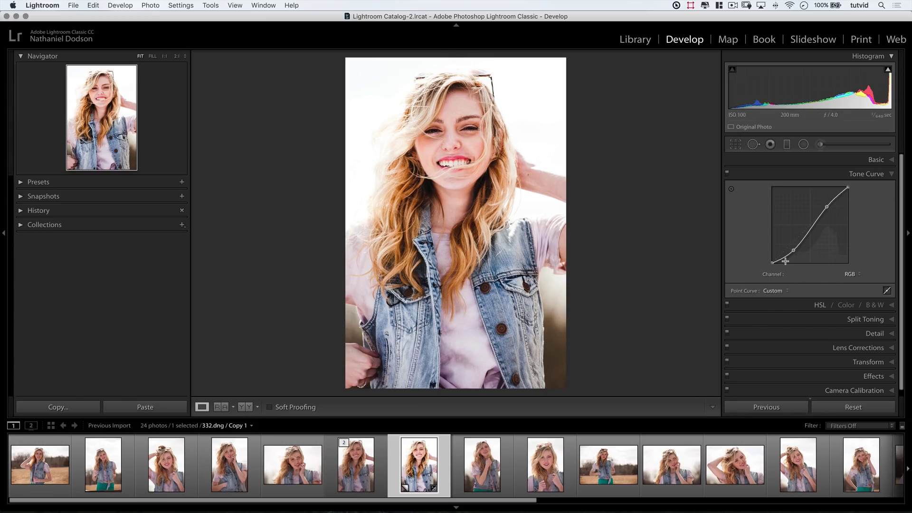
Raise the curve's black point and slightly lower its white point for a faded look, then compare before and after.
mouse_move(773, 261)
left_mouse_down()
mouse_move(768, 253)
mouse_move(792, 249)
mouse_move(765, 257)
left_mouse_up()
left_click_drag(849, 187, 849, 190)
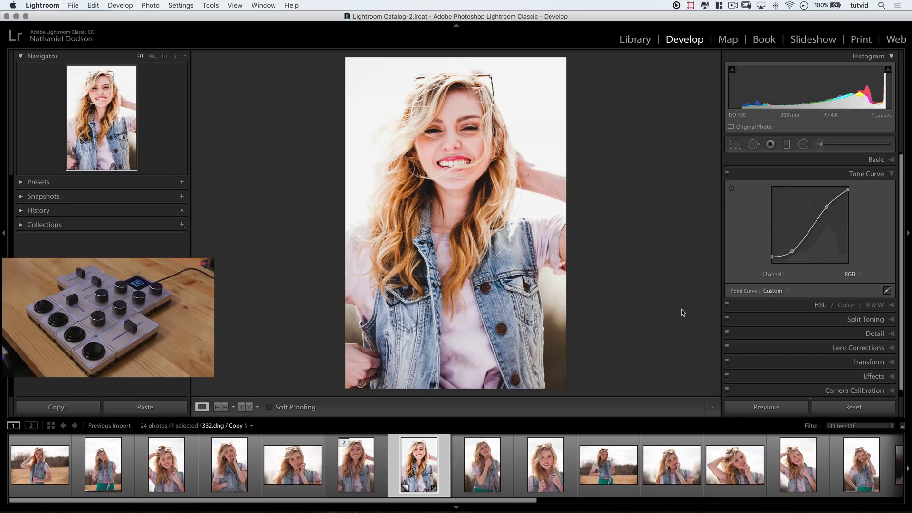
key("y")
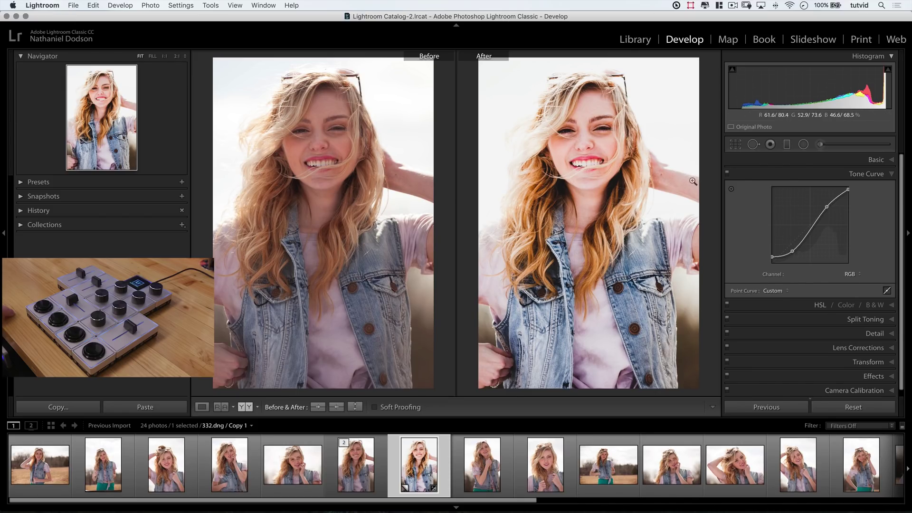
key("y")
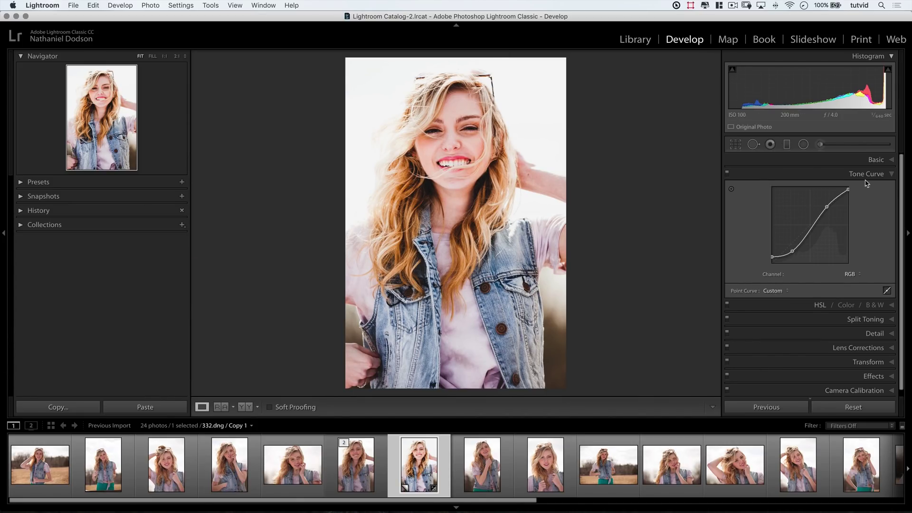
Set the HSL saturation to -16 for Red and +26 for Orange.
left_click(865, 175)
left_click(820, 188)
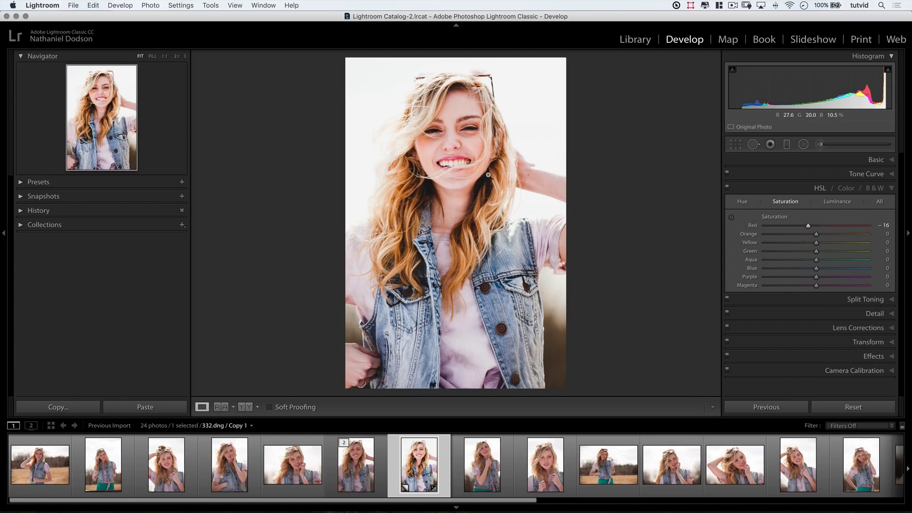
left_click_drag(817, 234, 832, 237)
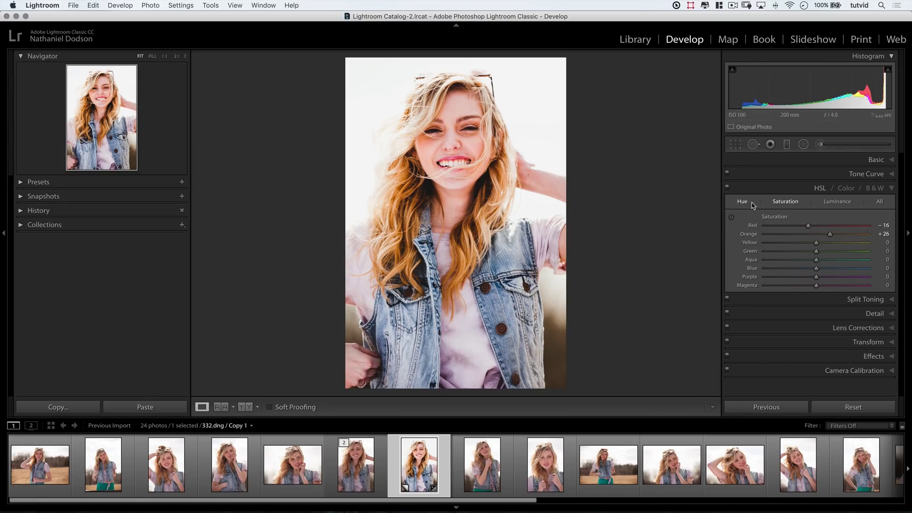
left_click(819, 190)
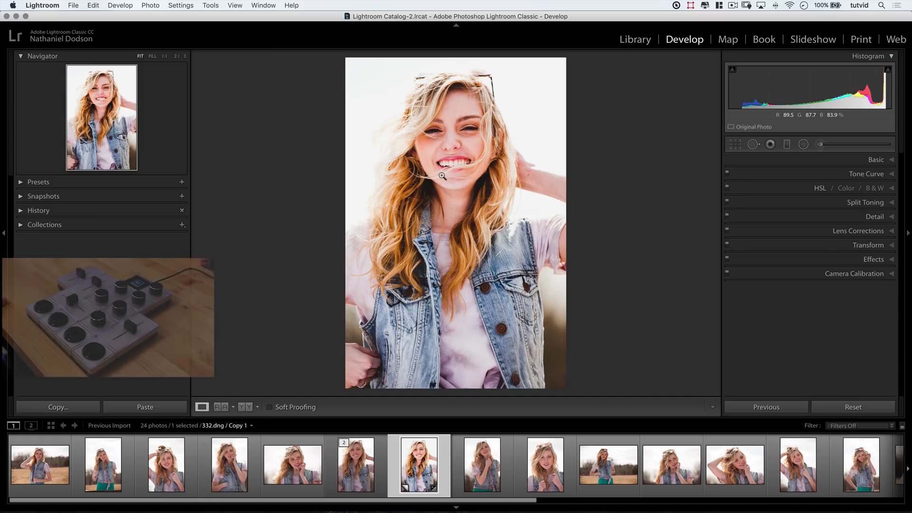
Increase the Sharpening Amount to 84.
key("super+5")
key("minus")
key("minus")
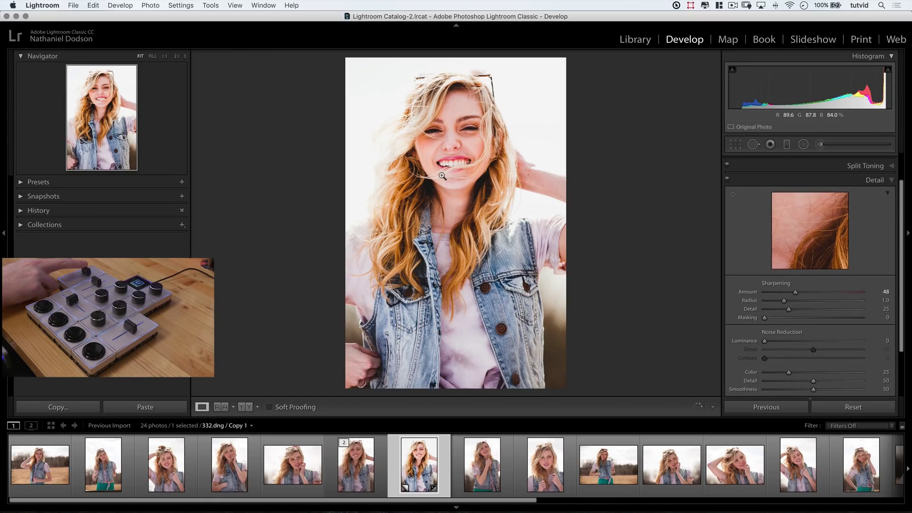
key("minus")
key("minus")
key("minus")
key("minus")
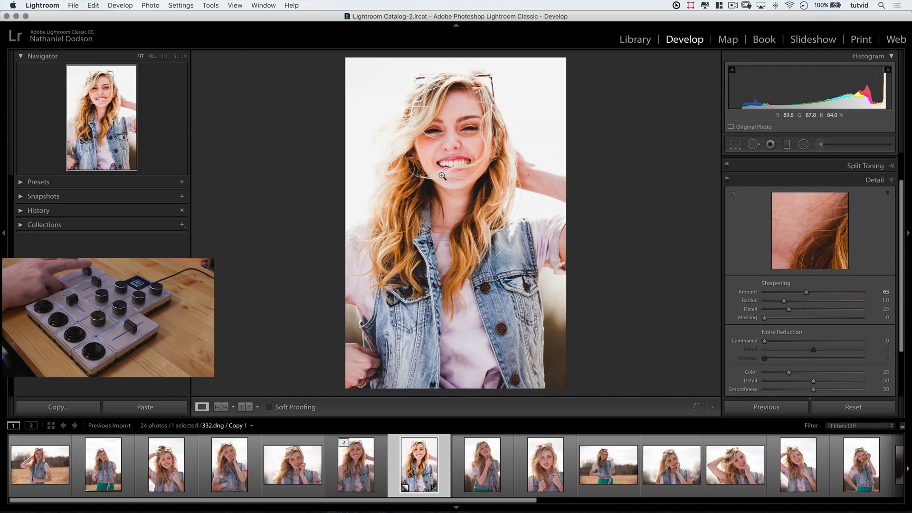
key("equal")
key("equal")
key("equal")
key("equal")
key("equal")
key("equal")
key("equal")
key("equal")
key("equal")
key("equal")
key("equal")
key("equal")
key("shift+minus")
key("shift+minus")
key("shift+minus")
key("shift+minus")
key("shift+minus")
key("shift+minus")
key("shift+minus")
key("shift+minus")
key("shift+minus")
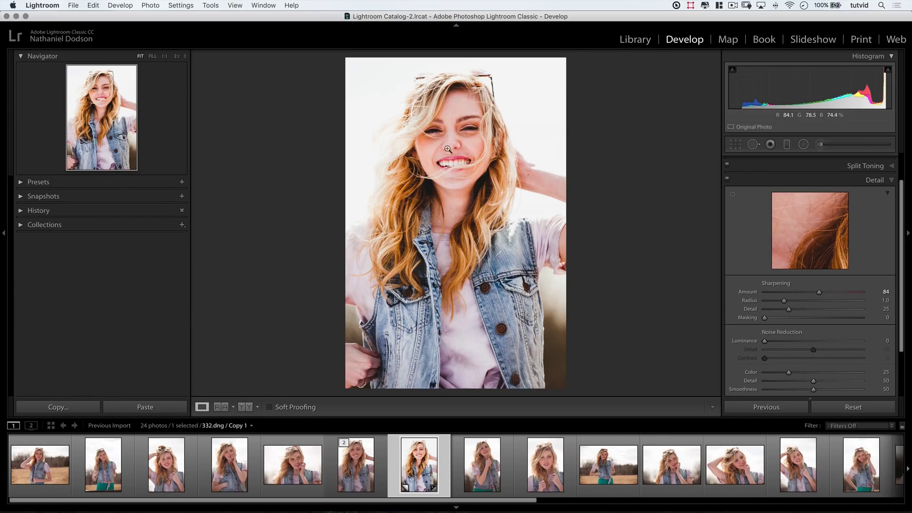
Fine-tune the sharpening on the face to Amount 78 and Masking 22.
left_click(589, 261)
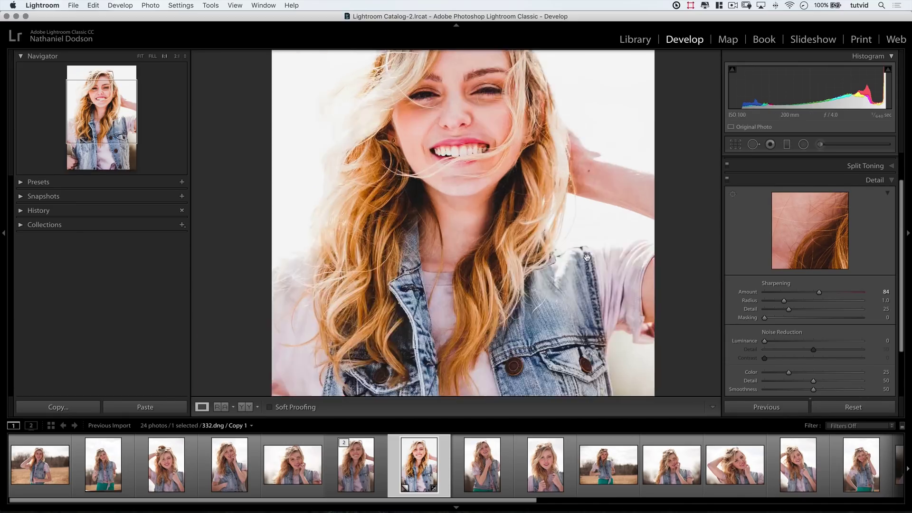
left_click_drag(477, 149, 418, 333)
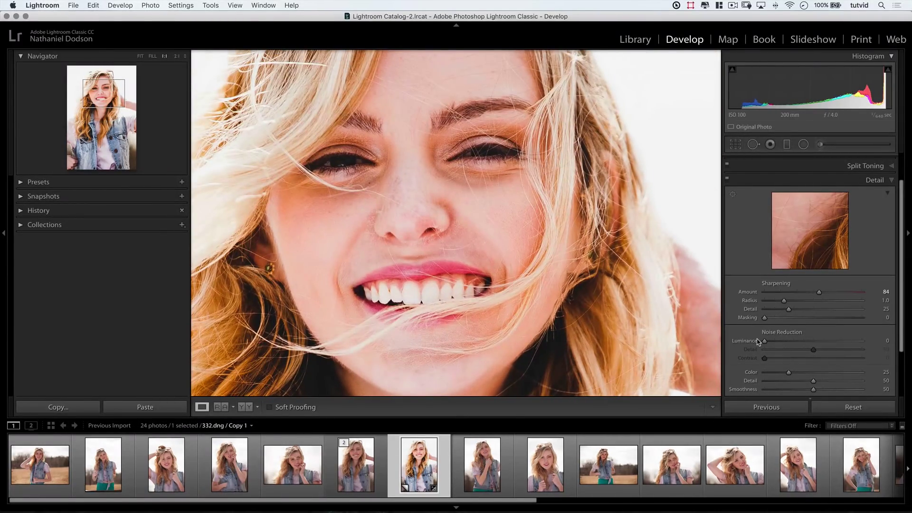
key("equal")
key("equal")
key("equal")
key("equal")
key("equal")
key("equal")
key("equal")
key("equal")
key("equal")
key("equal")
key("equal")
key("equal")
key("minus")
key("minus")
left_click_drag(763, 321, 787, 320)
left_click(446, 215)
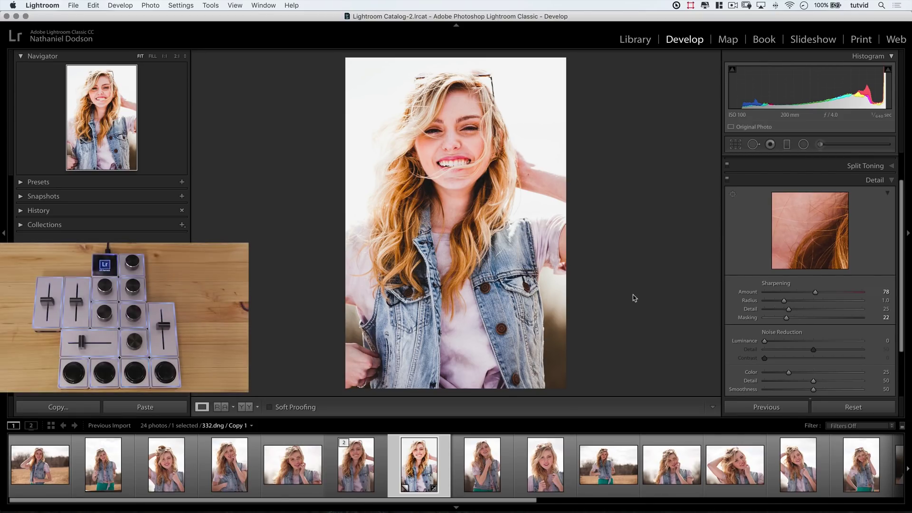
Set Camera Calibration Shadows Tint -25, Red Saturation -12, Green Saturation +10, Blue Hue +8 and Blue Saturation -23, and compare before and after.
key("super+9")
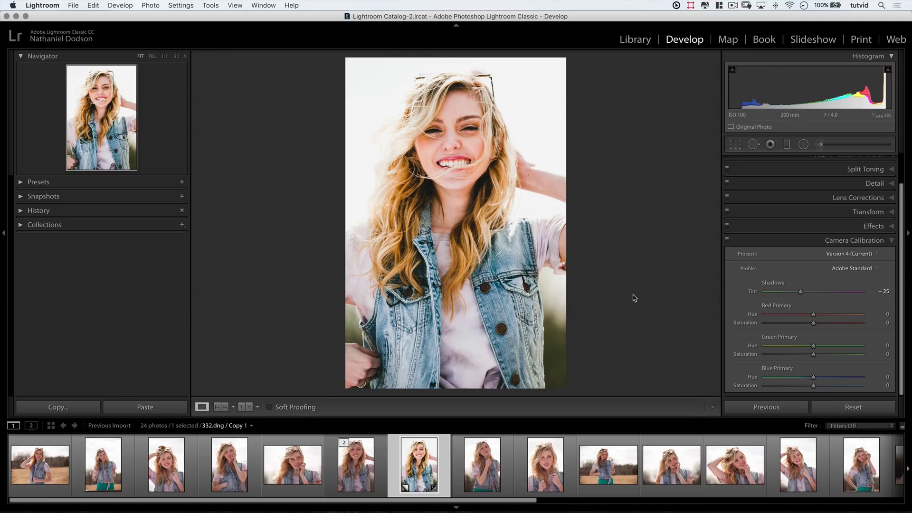
left_click(825, 323)
left_click_drag(819, 325, 805, 325)
left_click_drag(814, 355, 817, 377)
key("y")
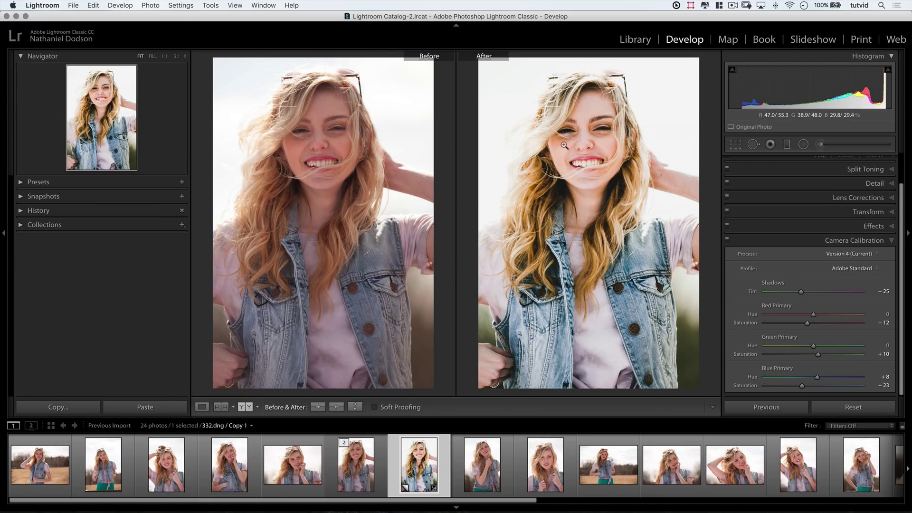
key("y")
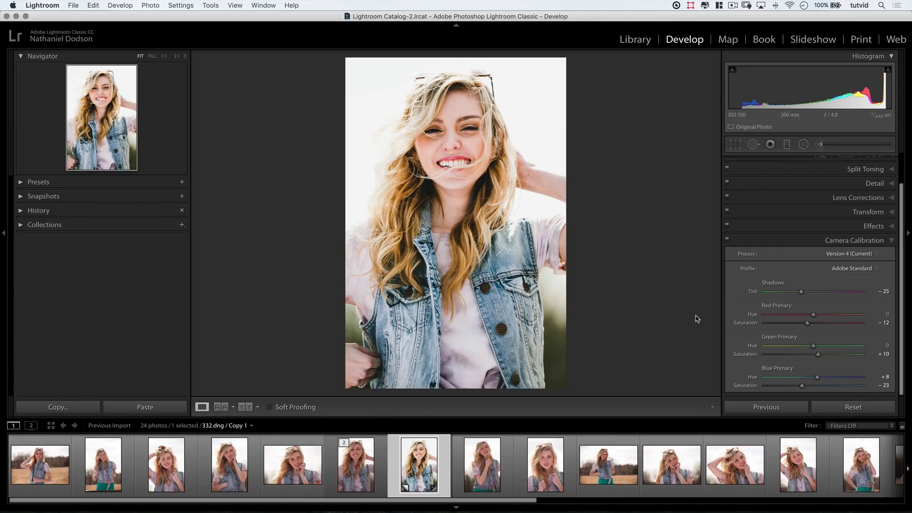
Warm the white balance by raising the color temperature to around 6,425.
left_click(838, 291)
scroll(838, 292, "up", 4)
key("super+1")
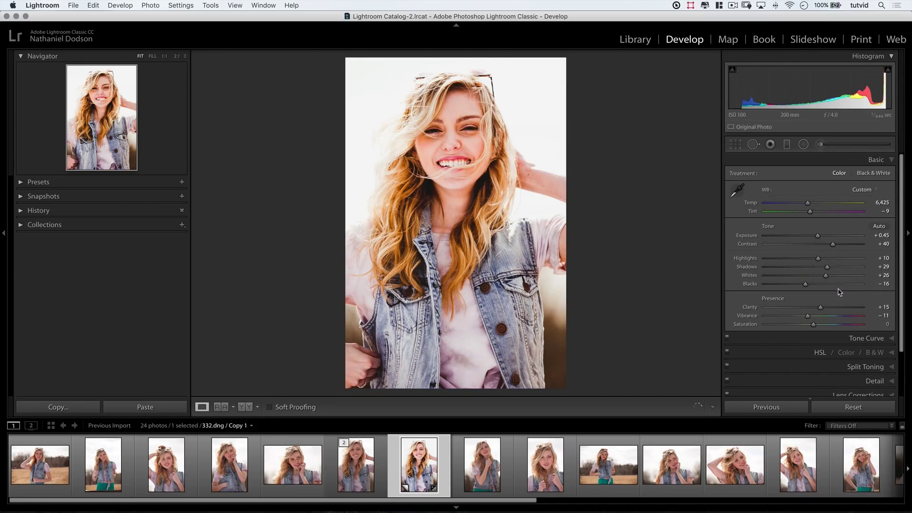
key("equal")
key("equal")
left_click(875, 161)
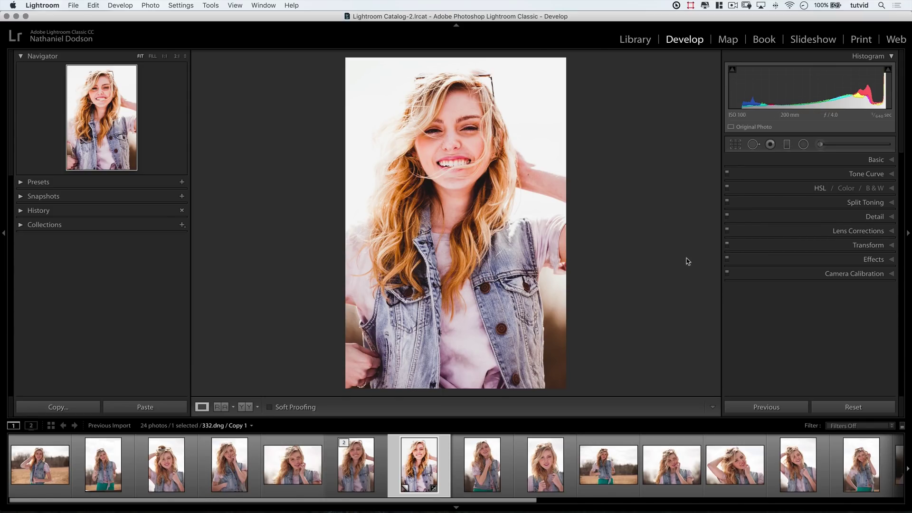
Set Dehaze to +9 and compare the photo with the Effects adjustments switched off and on.
left_click(878, 261)
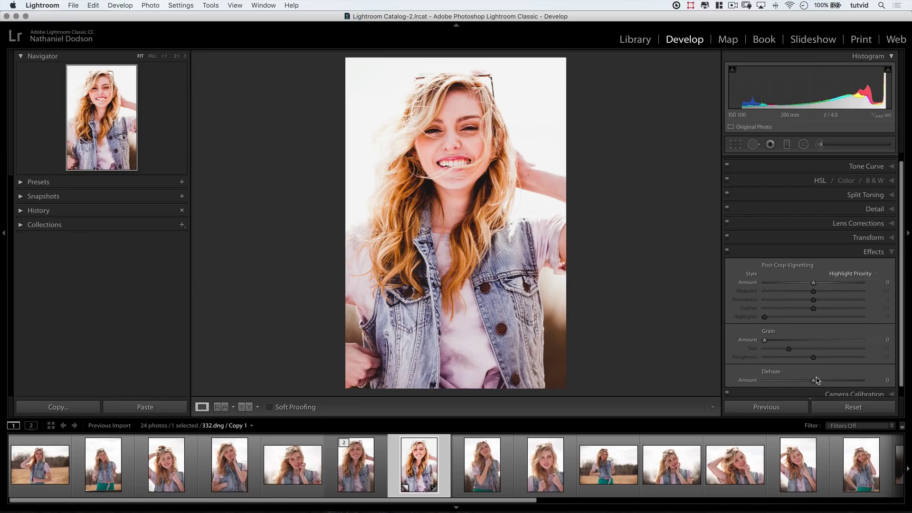
left_click_drag(815, 383, 823, 384)
left_click_drag(825, 384, 821, 384)
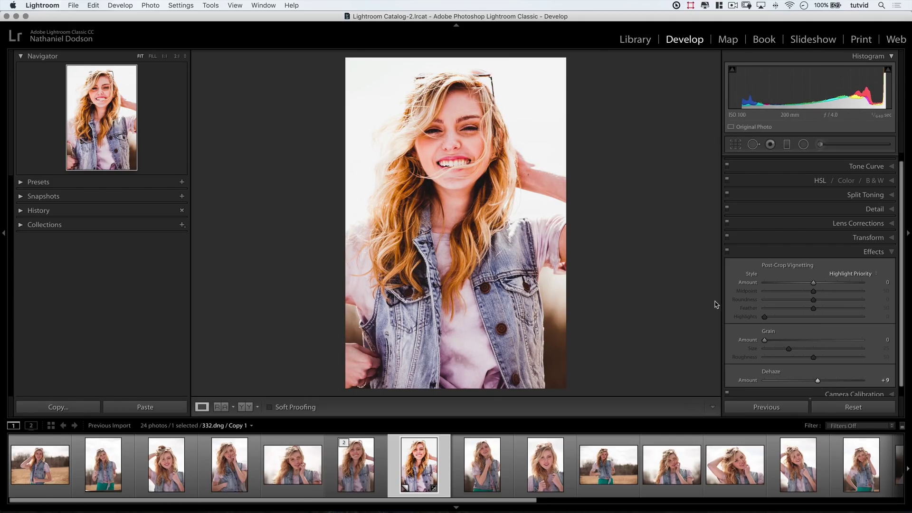
left_click(727, 252)
left_click(728, 252)
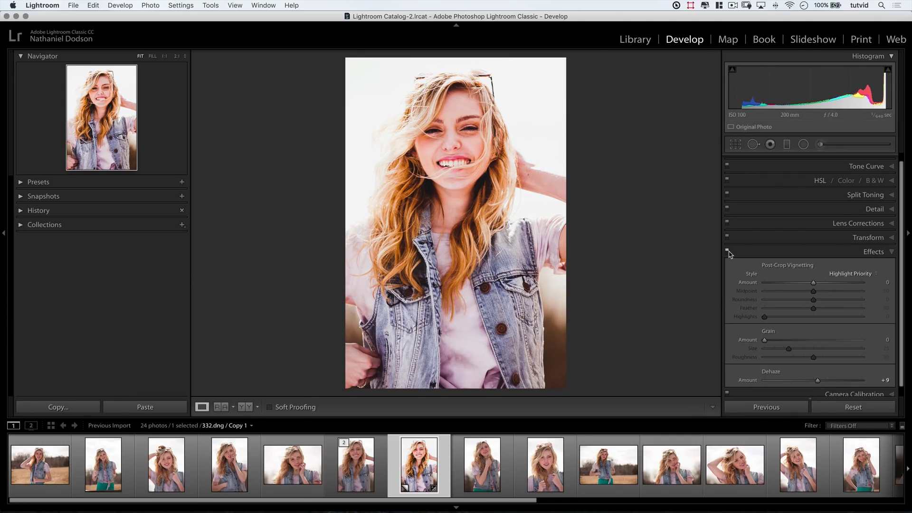
left_click(728, 253)
left_click(727, 253)
left_click(729, 252)
left_click(728, 251)
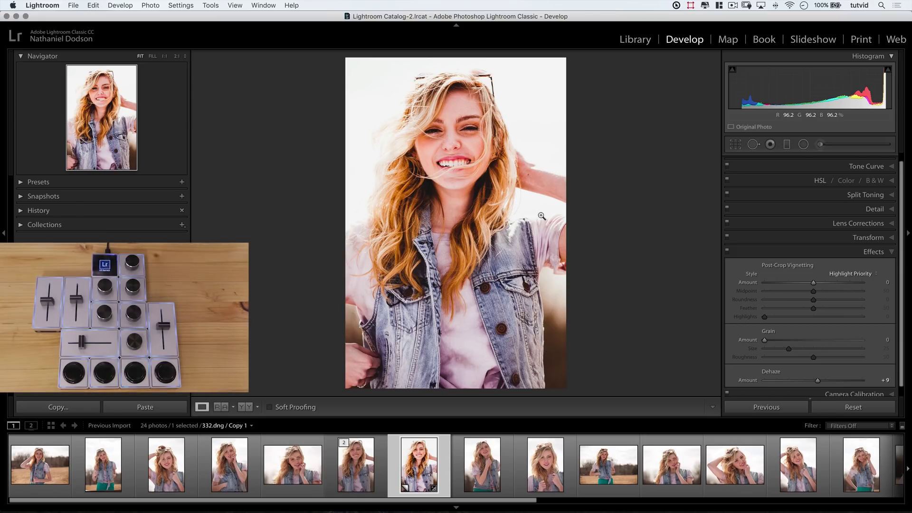
Add film grain with Amount 15, Size 48 and Roughness 79, checking it on the face at 1:1.
key("z")
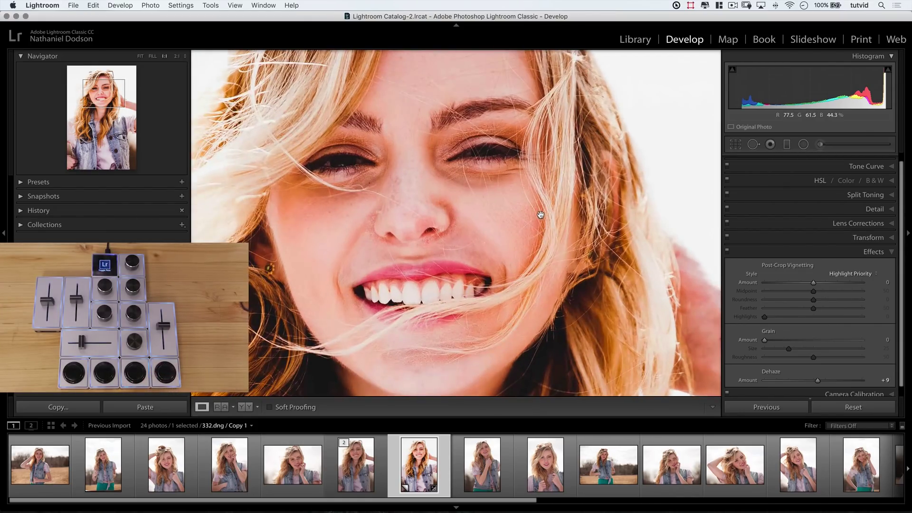
left_click(773, 340)
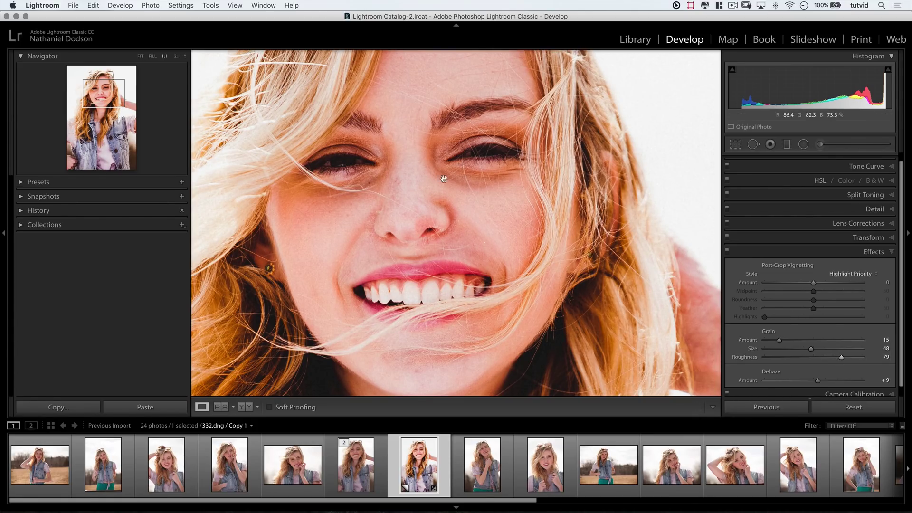
Inspect the grain around the hair and face at 1:1, and compare the whole edited portrait before and after.
left_click_drag(331, 152, 426, 280)
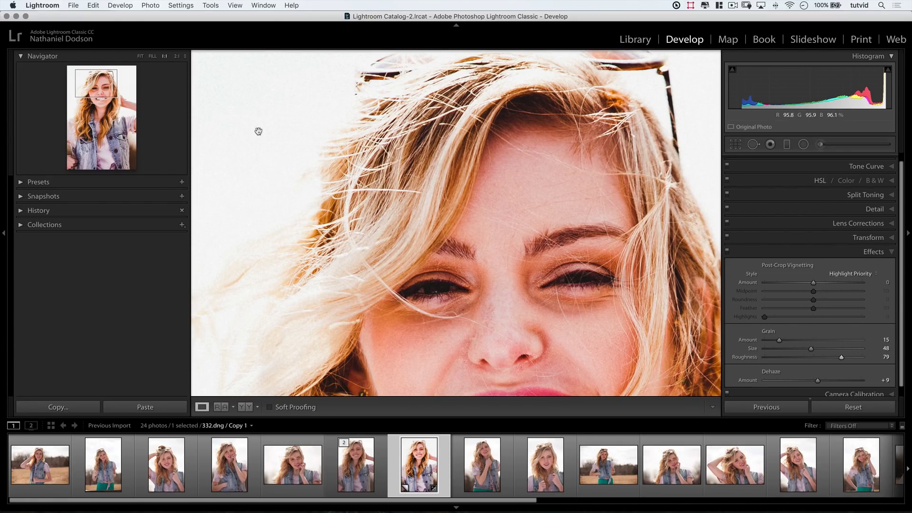
left_click(474, 216)
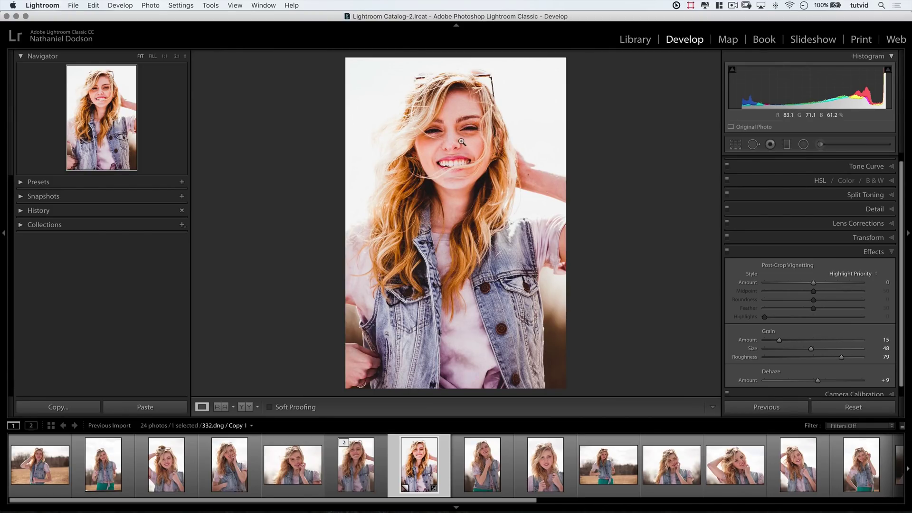
key("y")
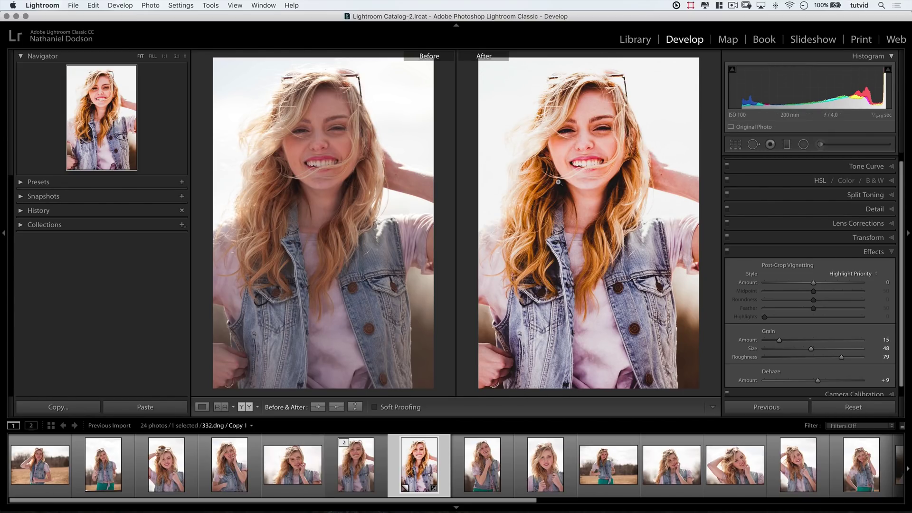
key("y")
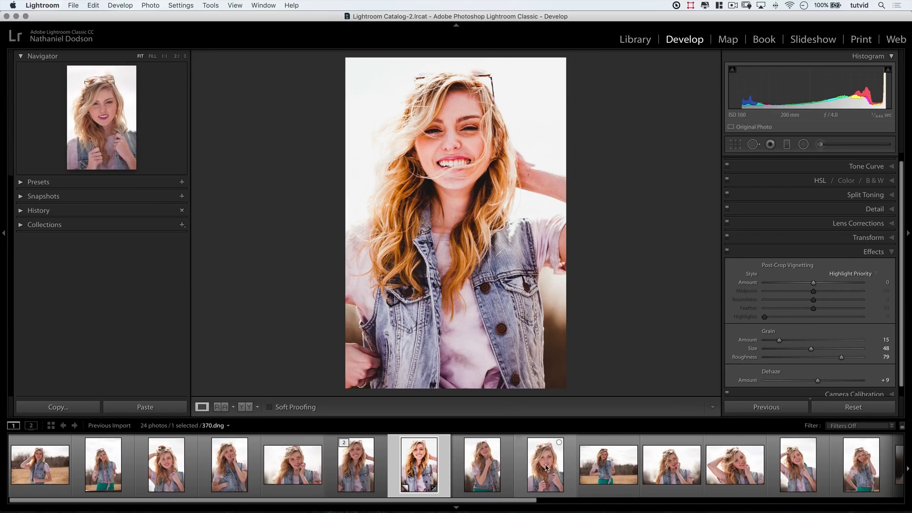
Synchronize all develop settings from 332.dng Copy 1 to the neighbouring photo 299.dng and view that photo.
left_click(496, 464)
left_click(425, 466)
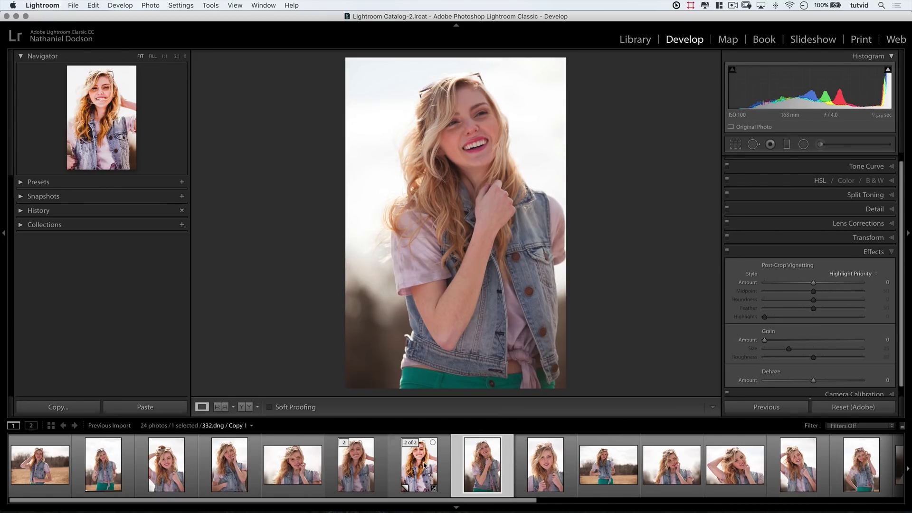
left_click(482, 465, "super")
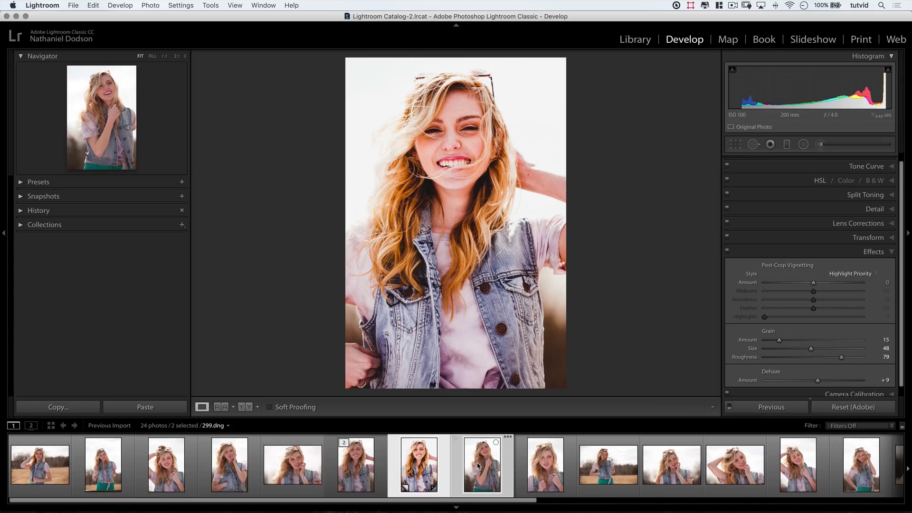
left_click(773, 410)
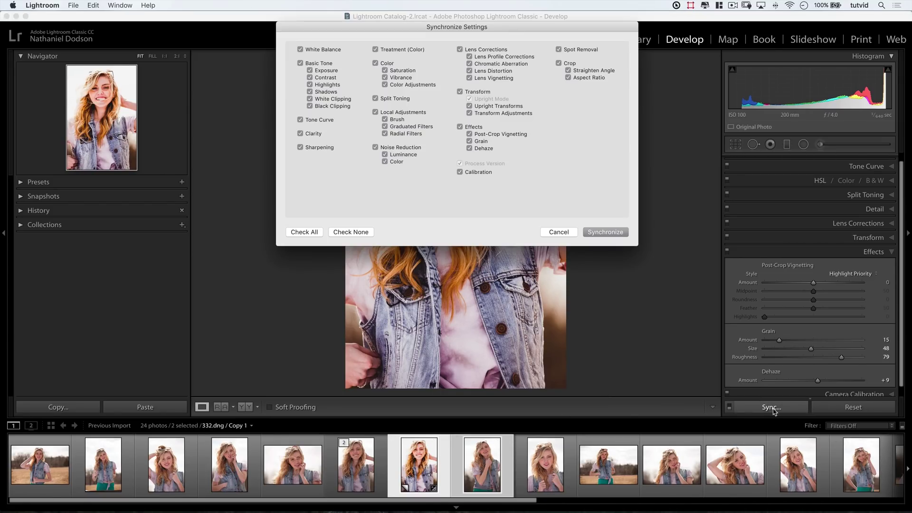
left_click(602, 233)
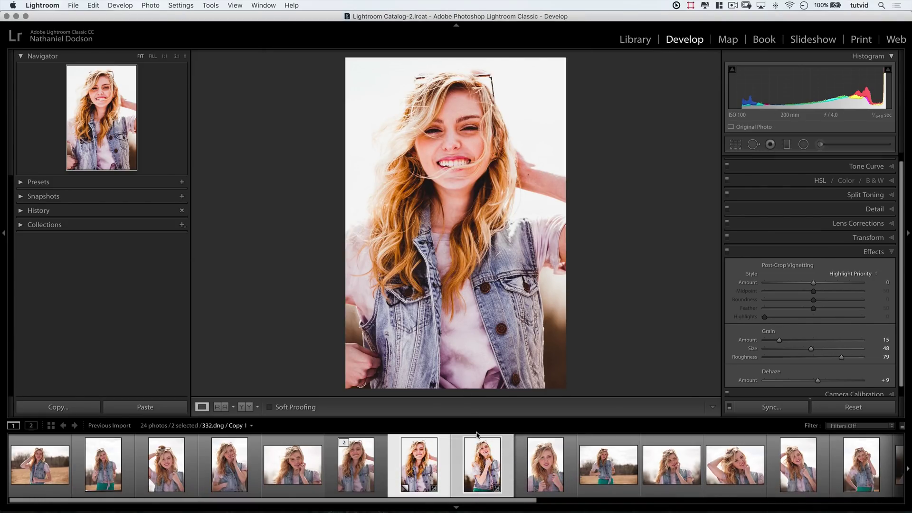
left_click(482, 465)
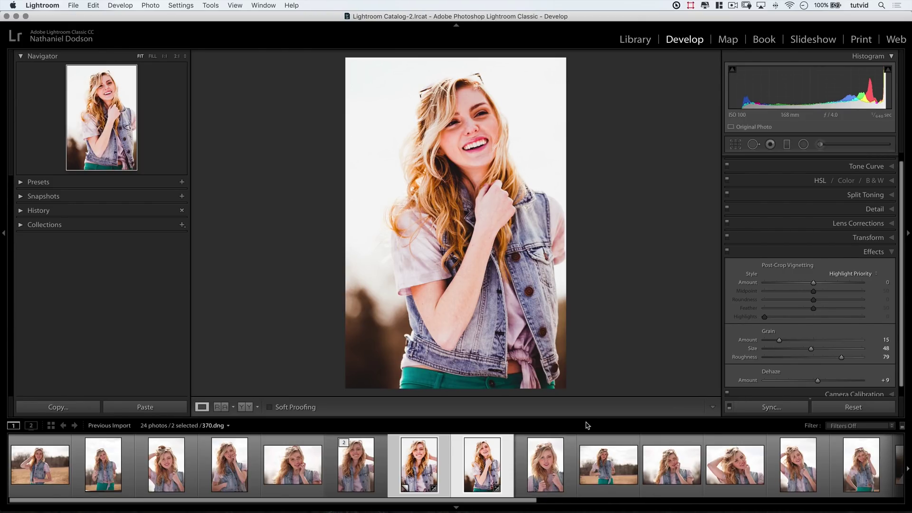
Open photo 370.dng and paste the settings from the previously viewed photo onto it.
left_click(544, 468)
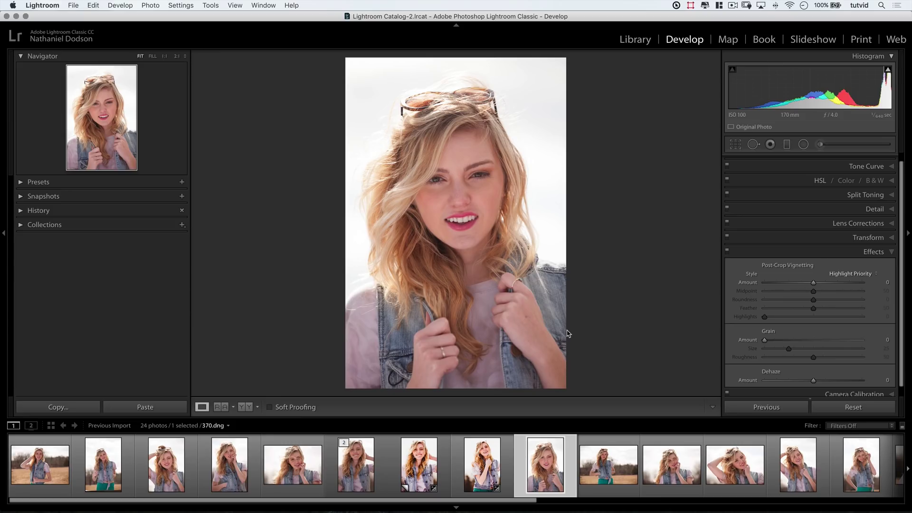
left_click(186, 4)
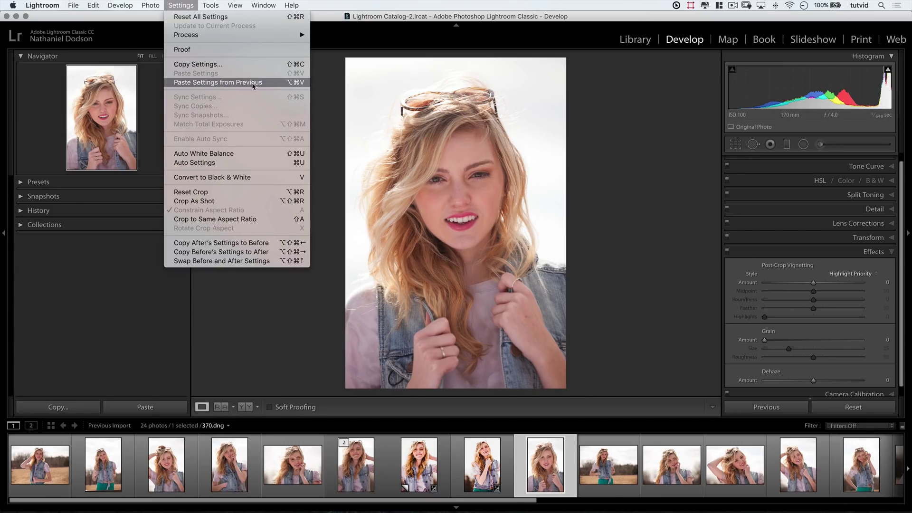
left_click(309, 351)
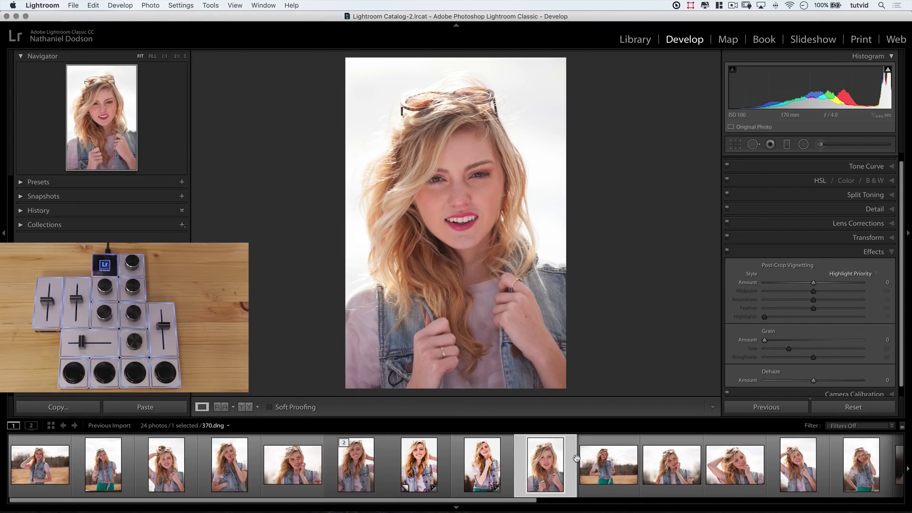
key("super+alt+v")
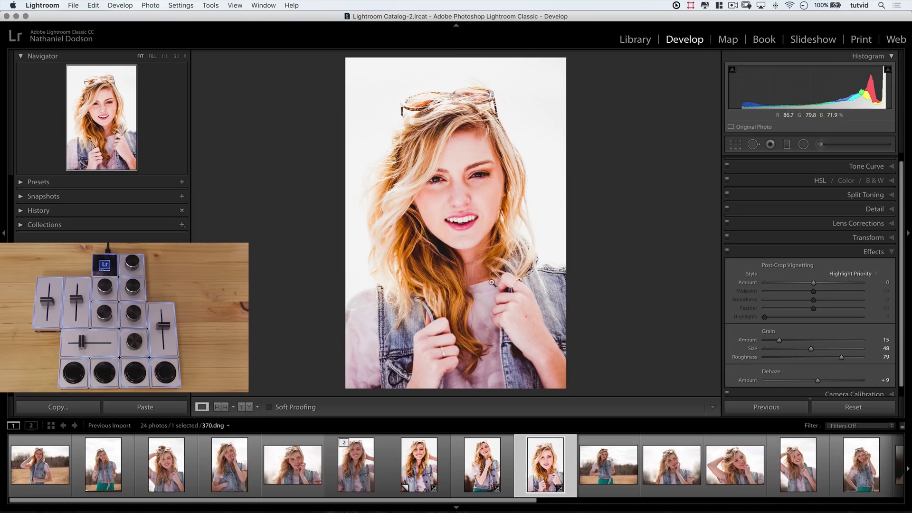
Paste the settings from the previous photo onto 352.dng and onto 342.dng.
left_click(294, 468)
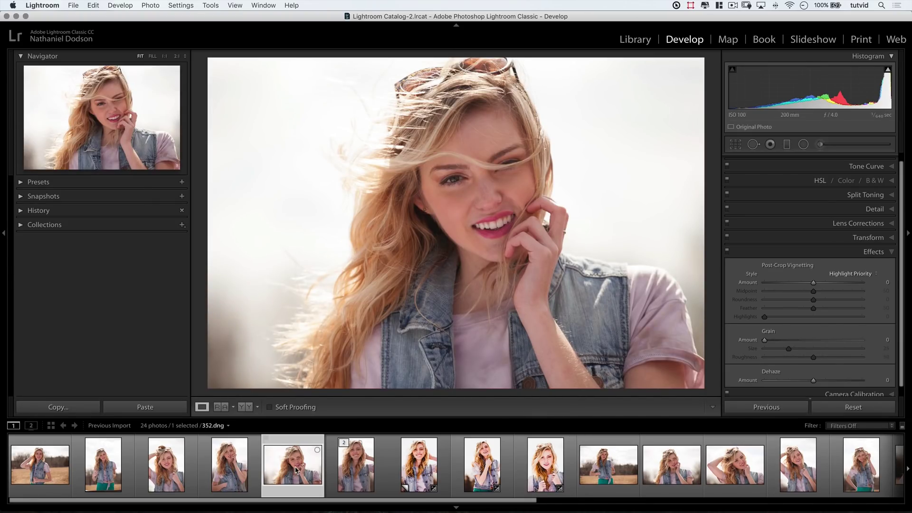
key("super+alt+v")
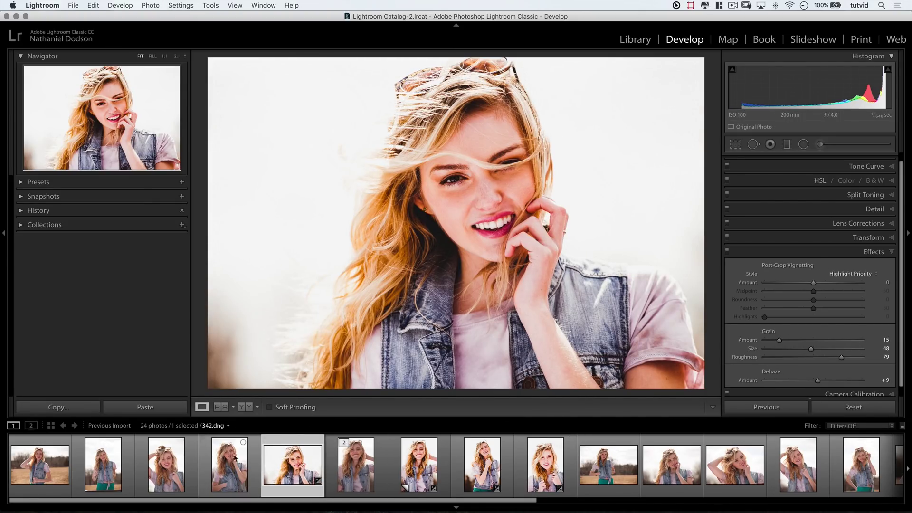
left_click(233, 467)
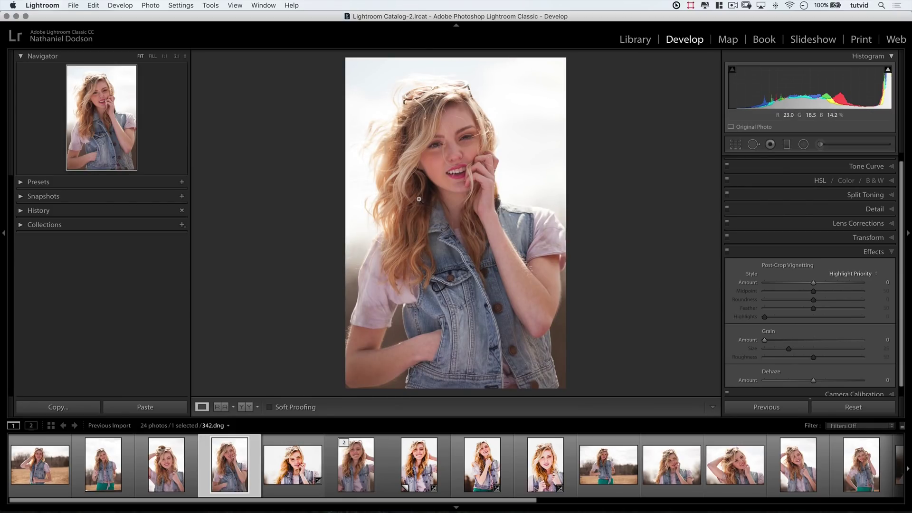
key("super+alt+v")
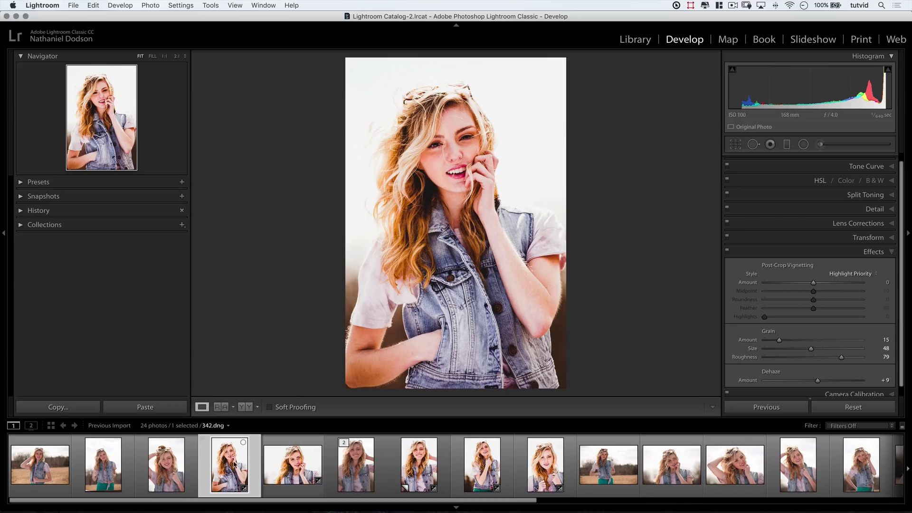
Select the photos from 342.dng back through 231.dng and synchronize the develop settings of 342.dng to the other three.
left_click(36, 459, "shift")
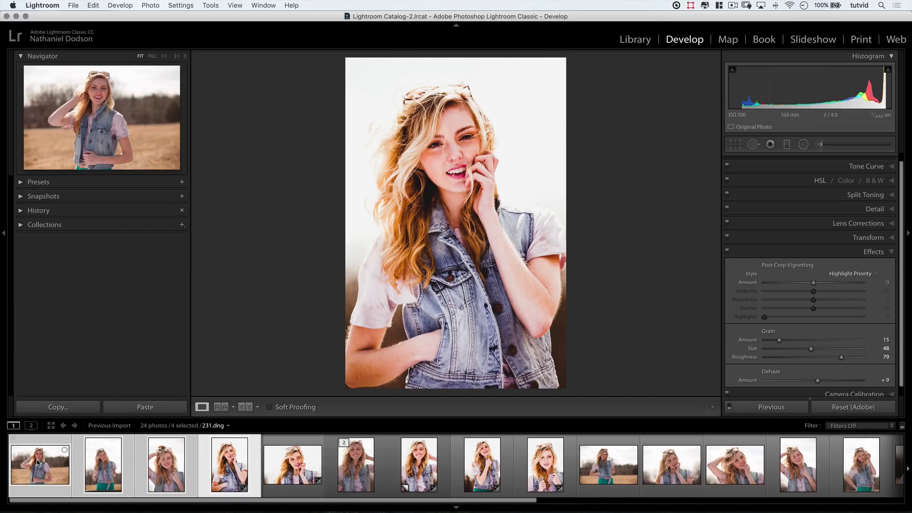
left_click(771, 407)
left_click(612, 232)
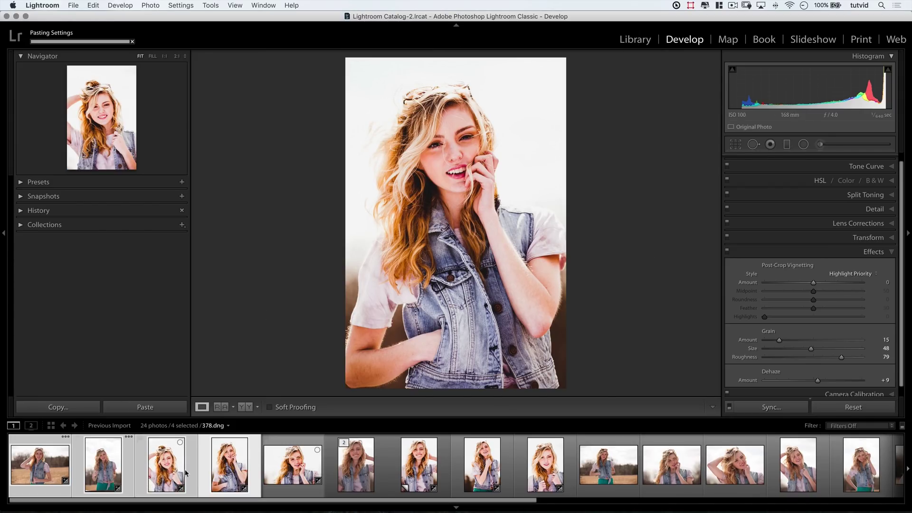
View the synchronized photo 231.dng, and compare 352.dng before and after side by side.
left_click(47, 464)
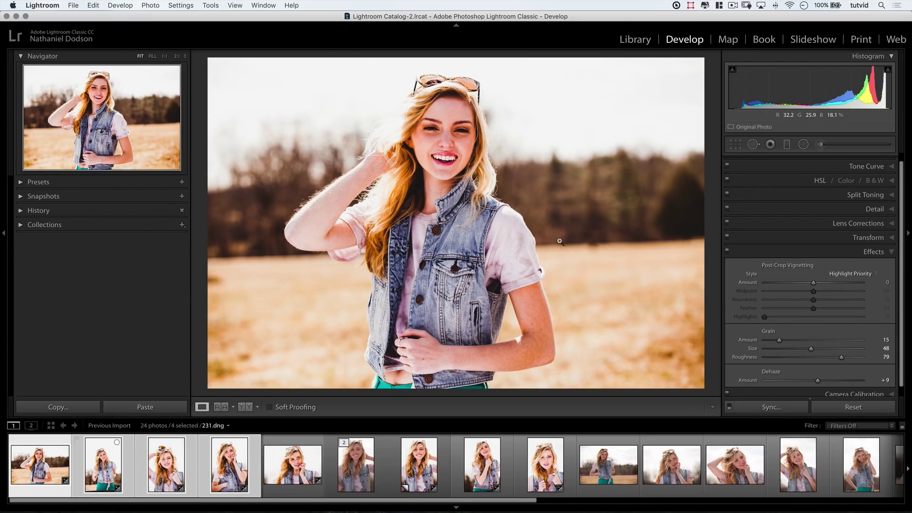
left_click(299, 475)
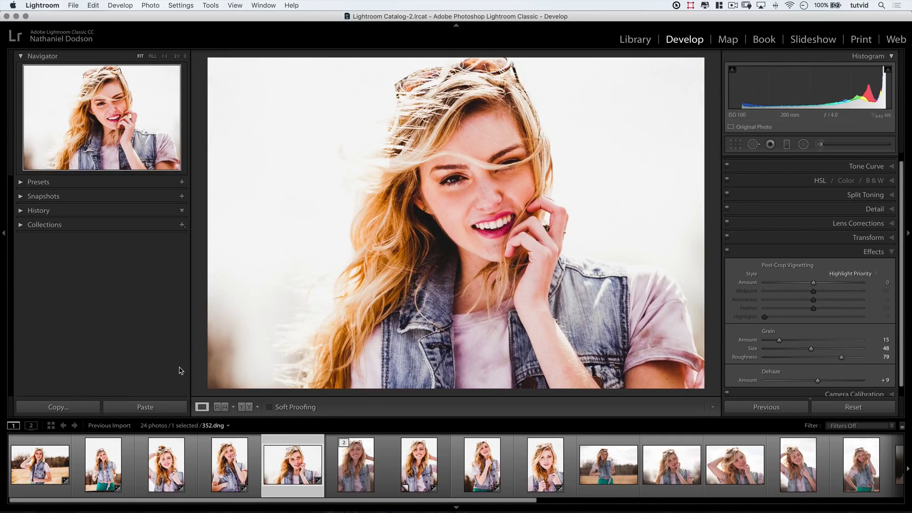
key("y")
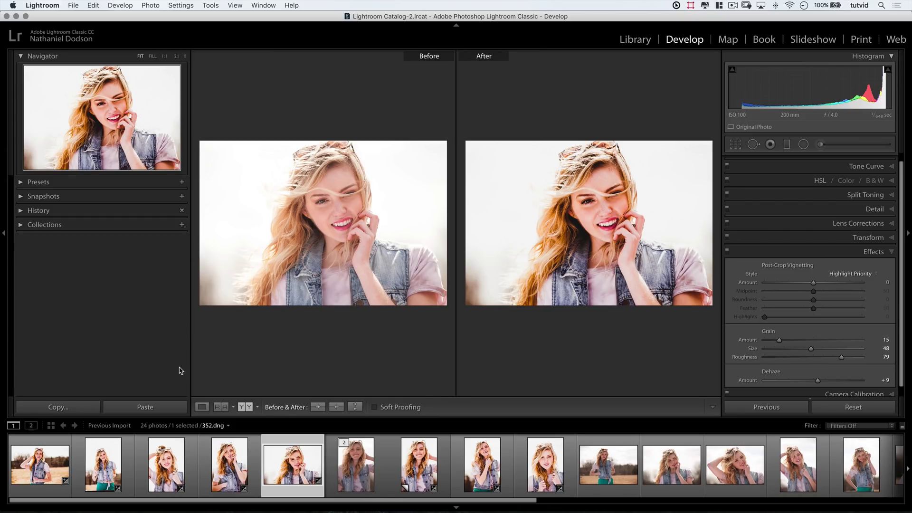